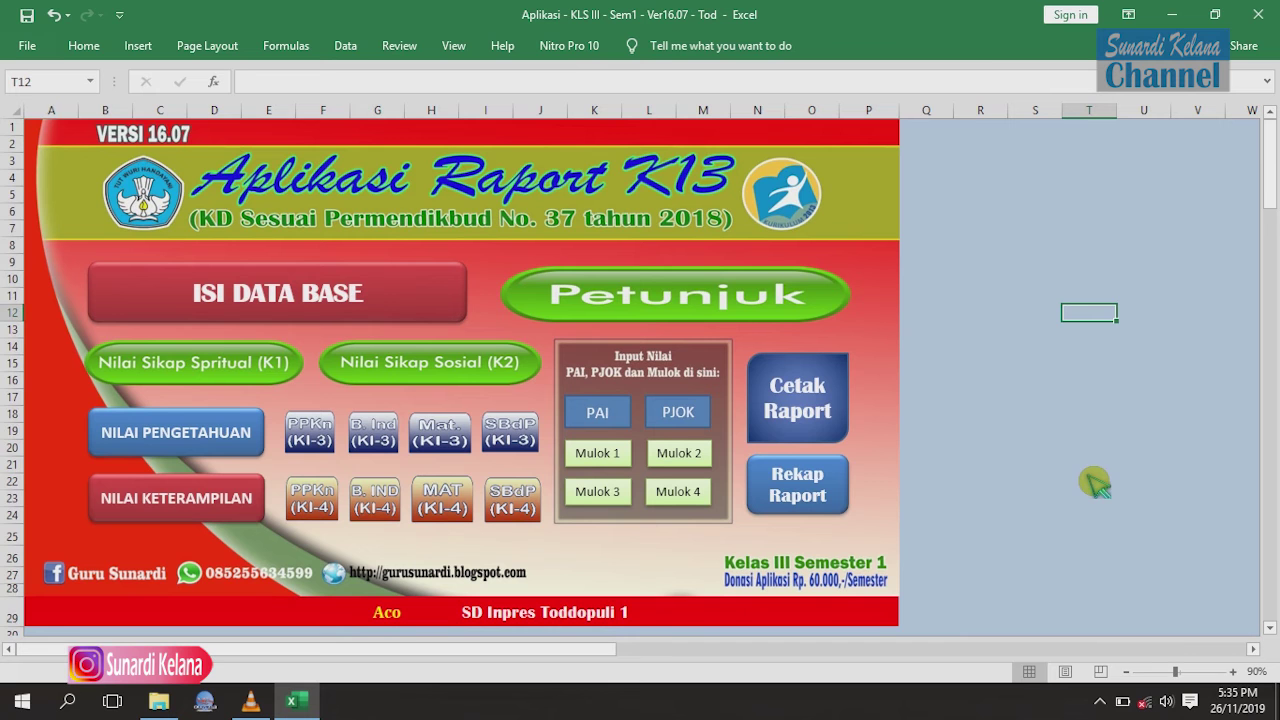
# Step: Open the Rekap Raport recap sheet and scroll down through its 40 student rows
pyautogui.click(812, 500)
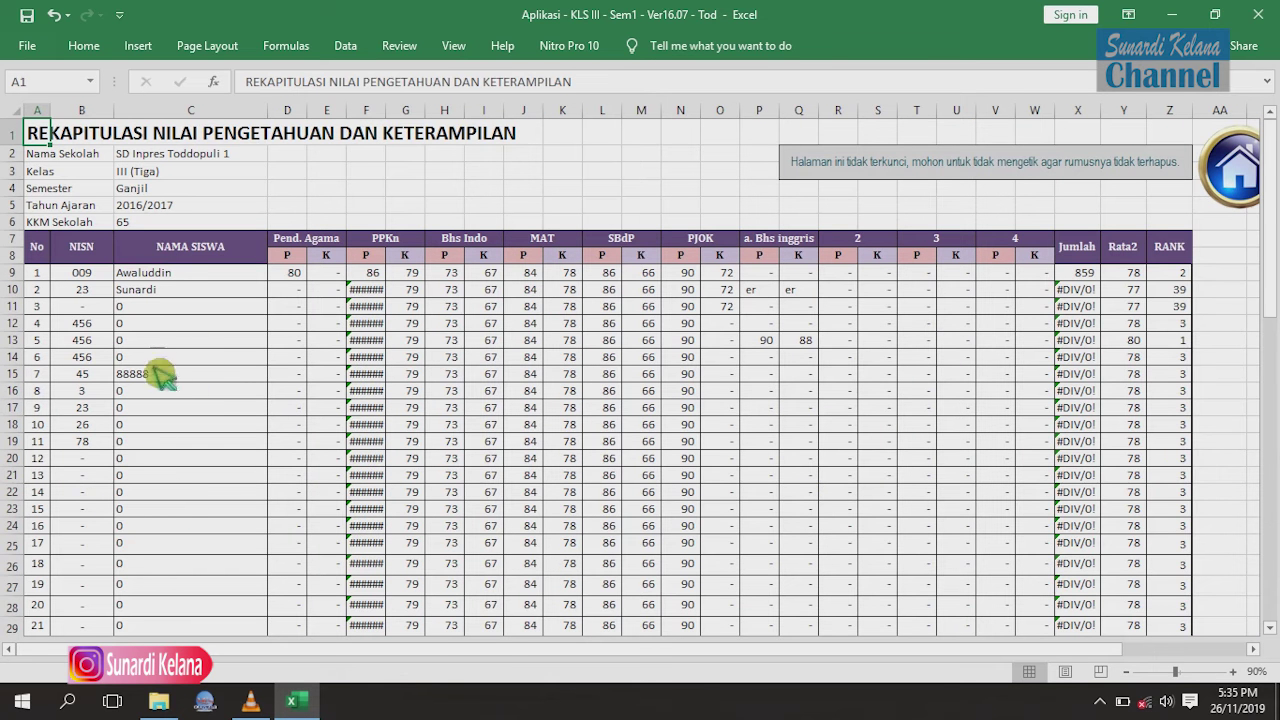
pyautogui.scroll(-2, 177, 405)
pyautogui.scroll(-2, 177, 408)
pyautogui.scroll(-1, 178, 425)
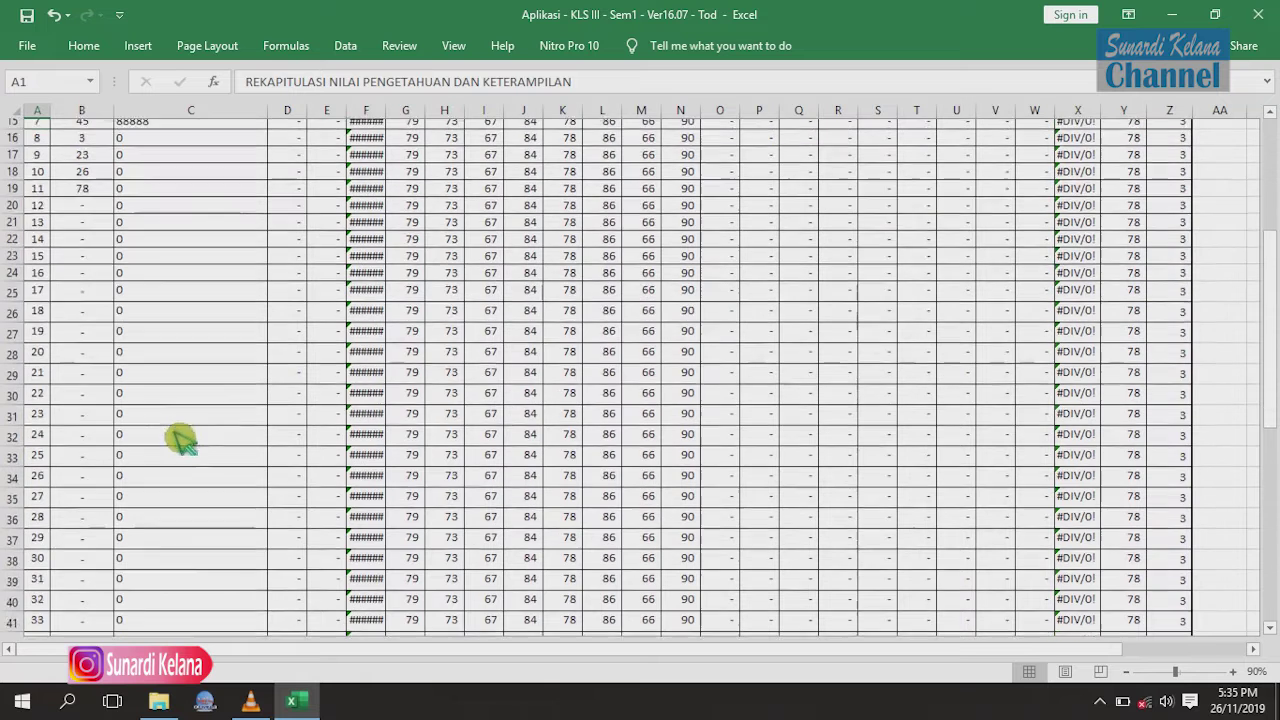
pyautogui.scroll(-2, 180, 438)
pyautogui.scroll(-1, 182, 440)
pyautogui.scroll(-1, 184, 448)
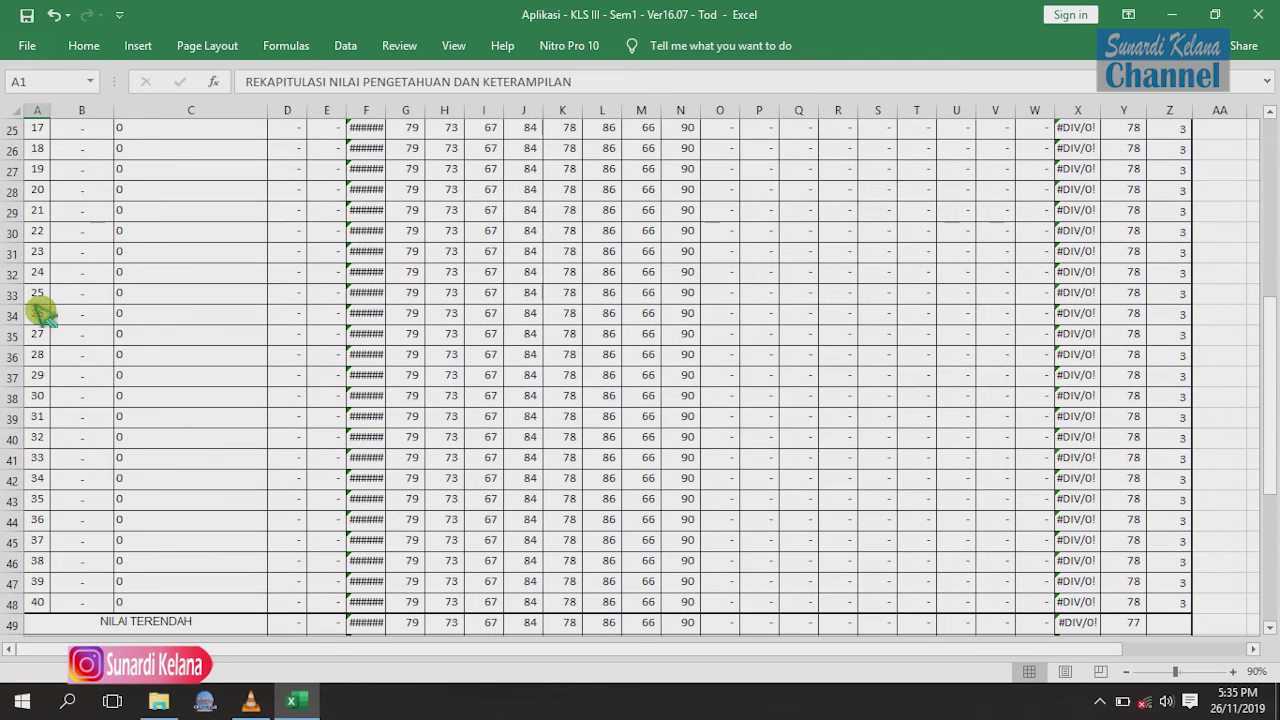
# Step: Hide rows 34–48 (students 26–40) by setting their row height to 0,001
pyautogui.click(48, 318)
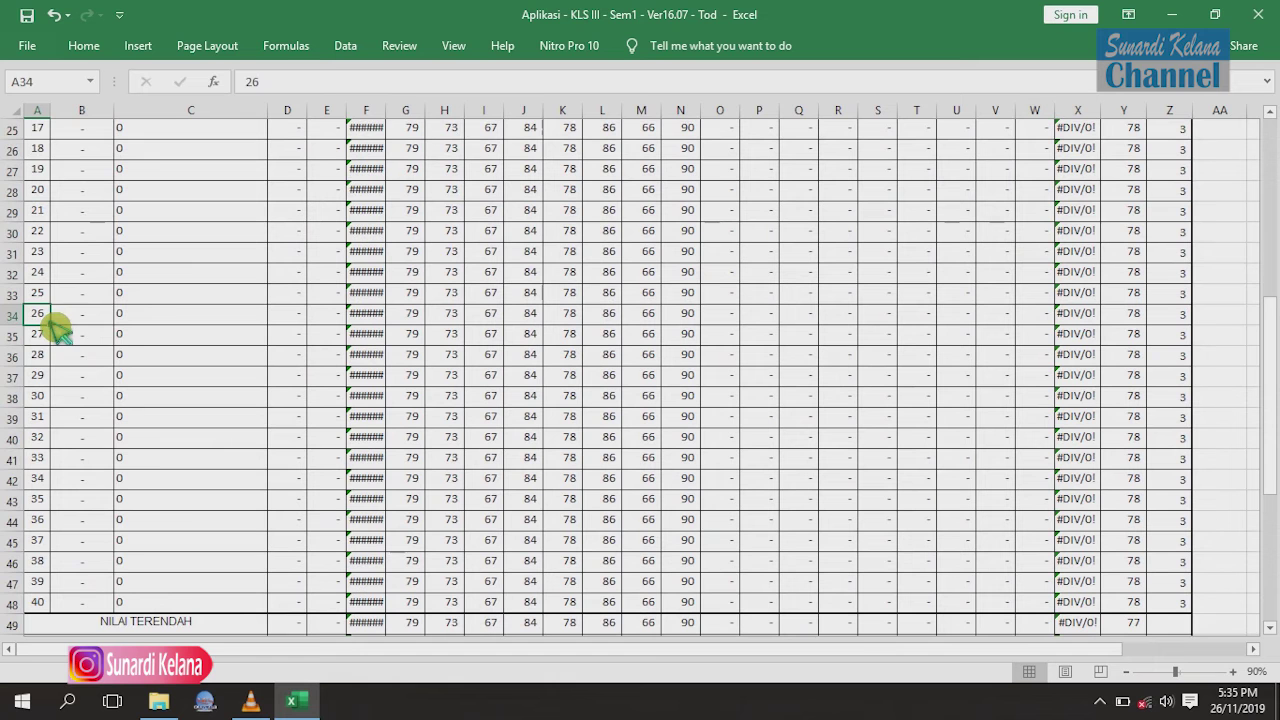
pyautogui.moveTo(68, 320); pyautogui.dragTo(94, 612)
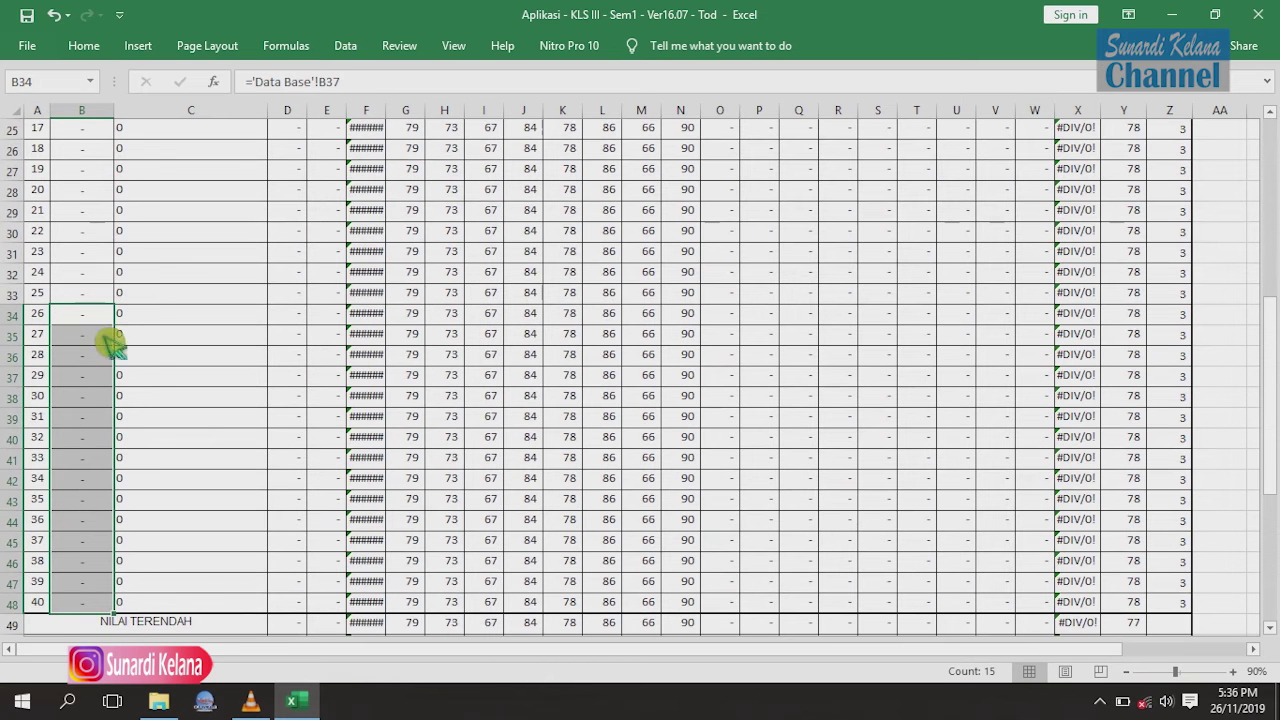
pyautogui.click(86, 46)
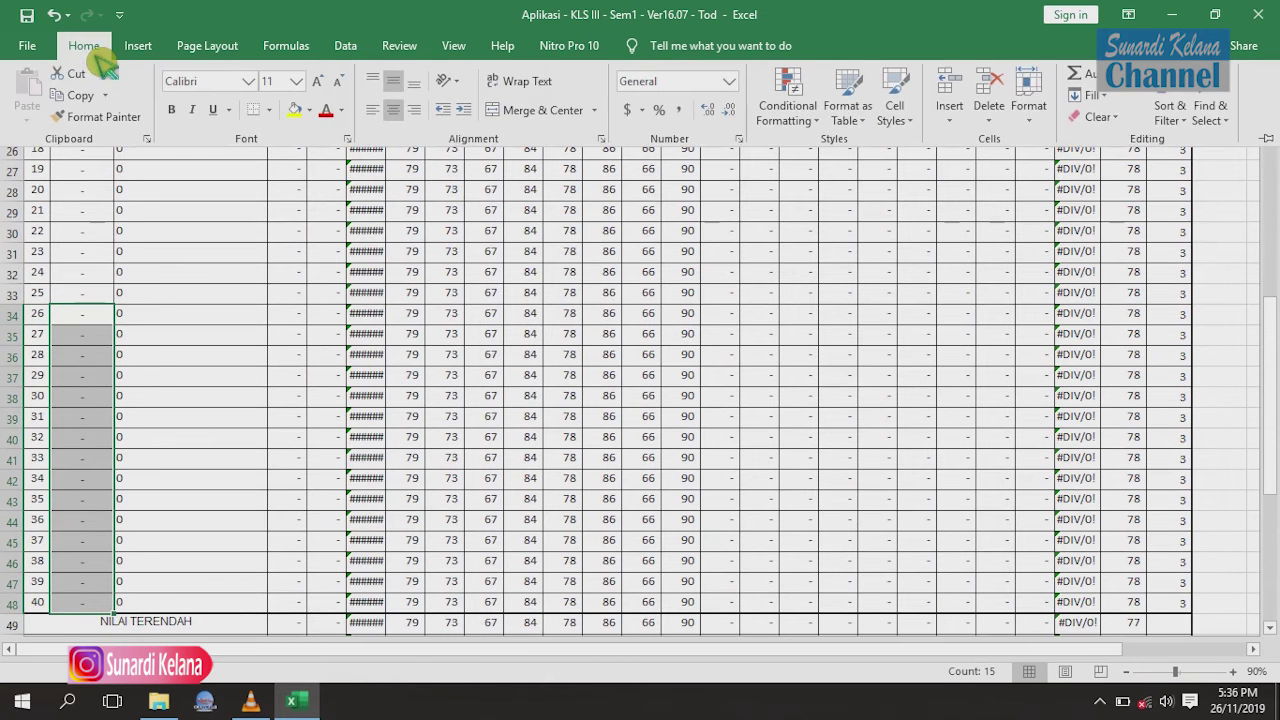
pyautogui.click(1045, 124)
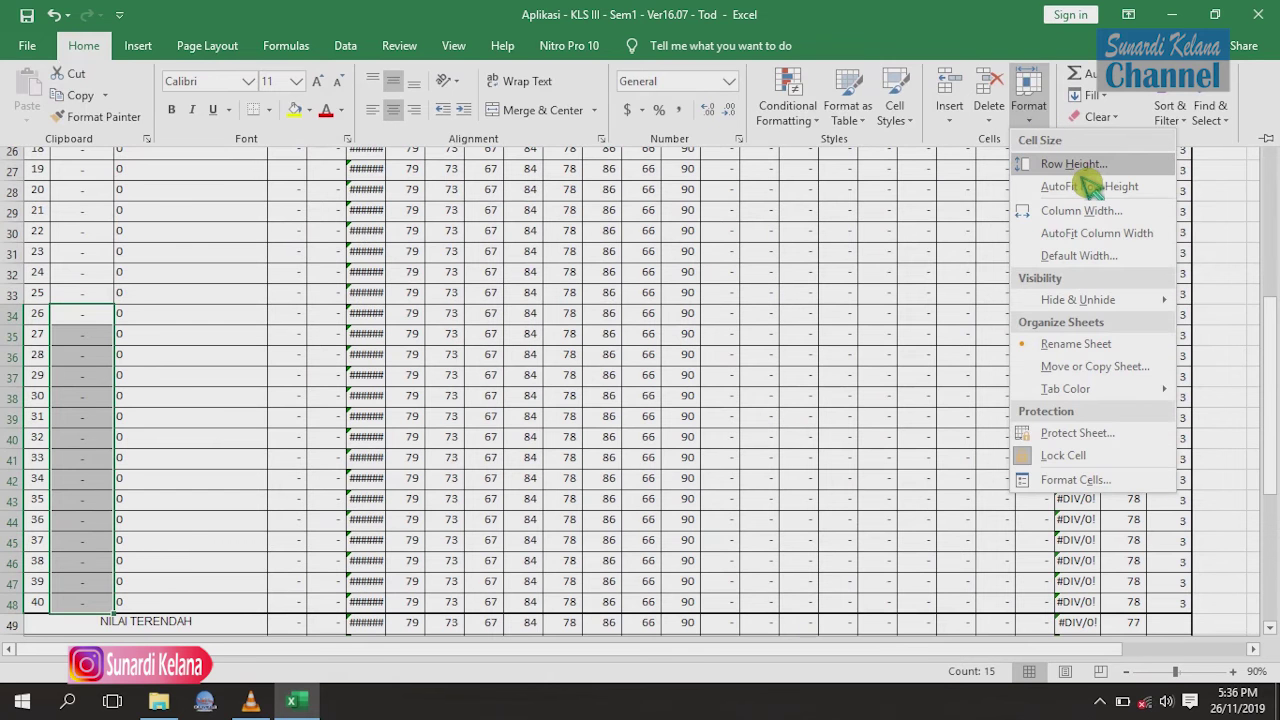
pyautogui.click(1074, 166)
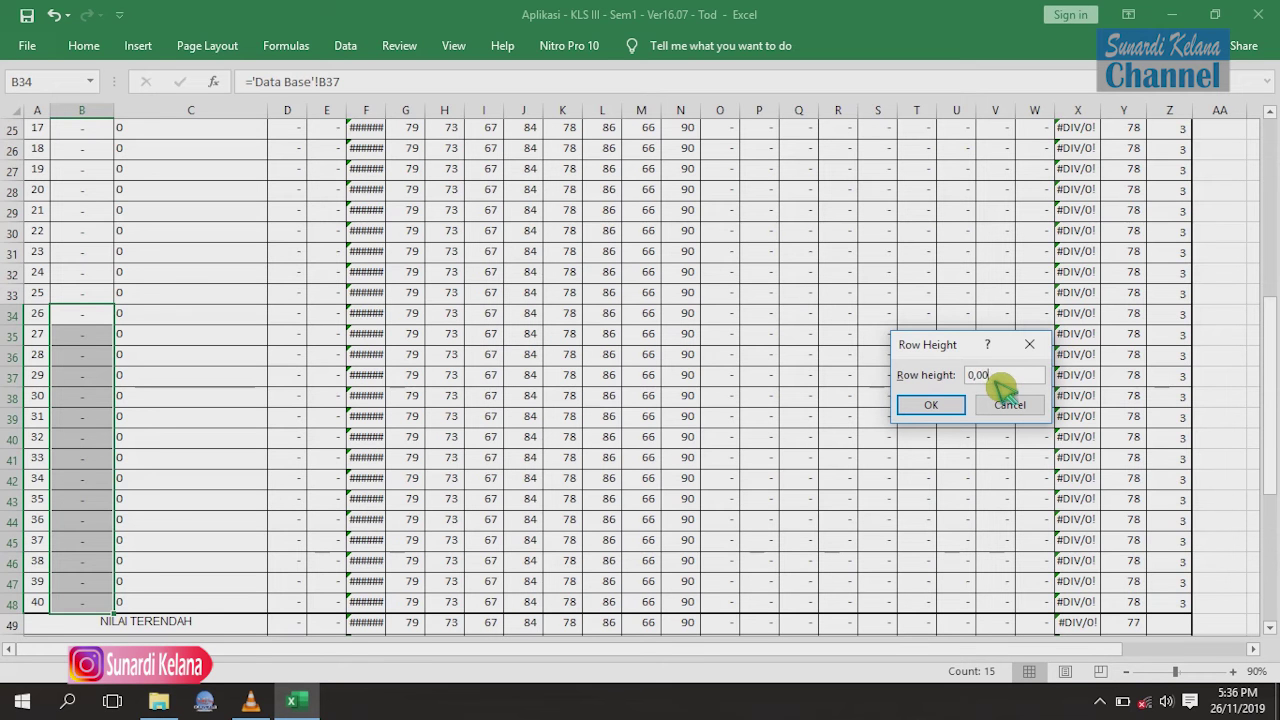
pyautogui.click(943, 410)
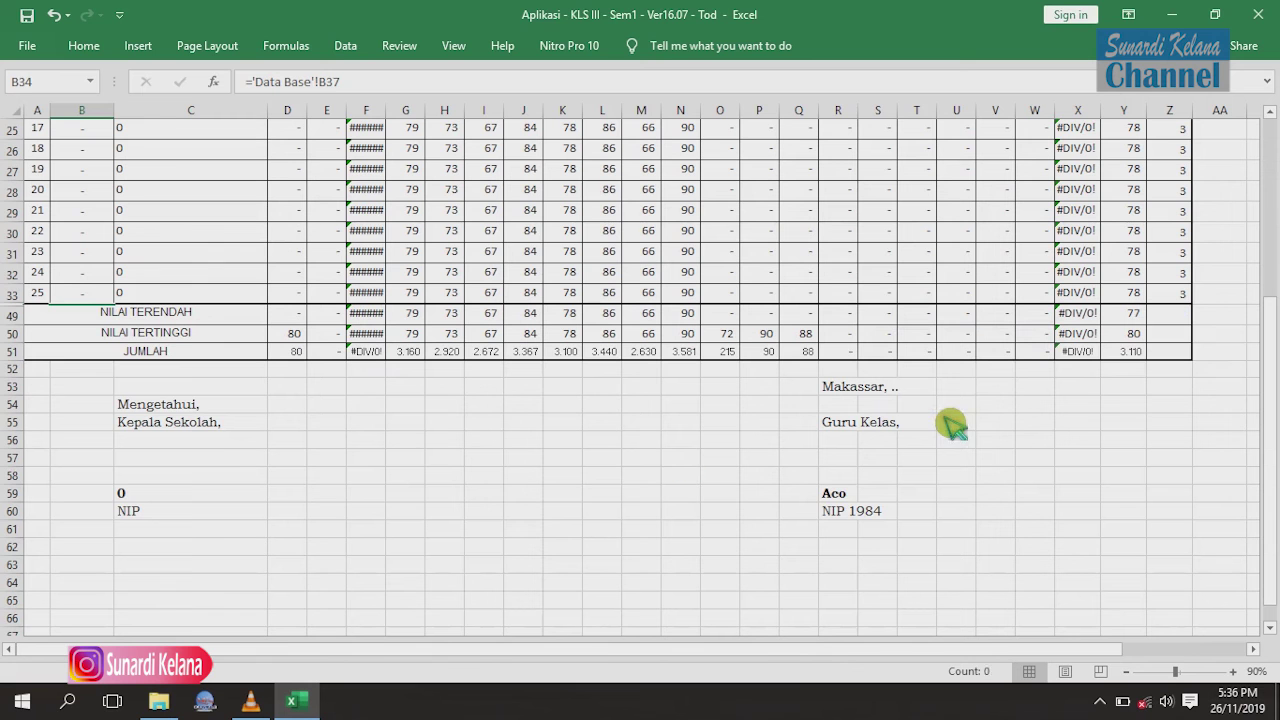
# Step: Change the D49 lowest-score formula from =MIN(D9:D48) to =MIN(D9:D33)
pyautogui.click(563, 477)
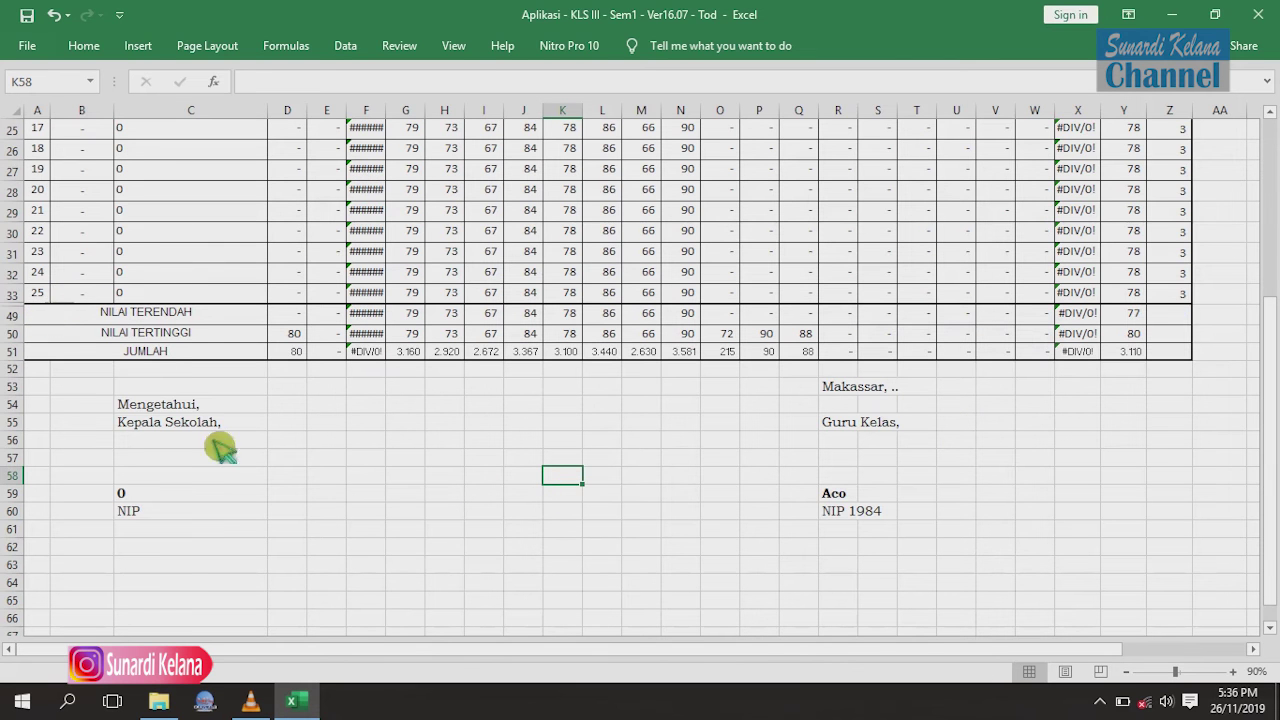
pyautogui.click(298, 315)
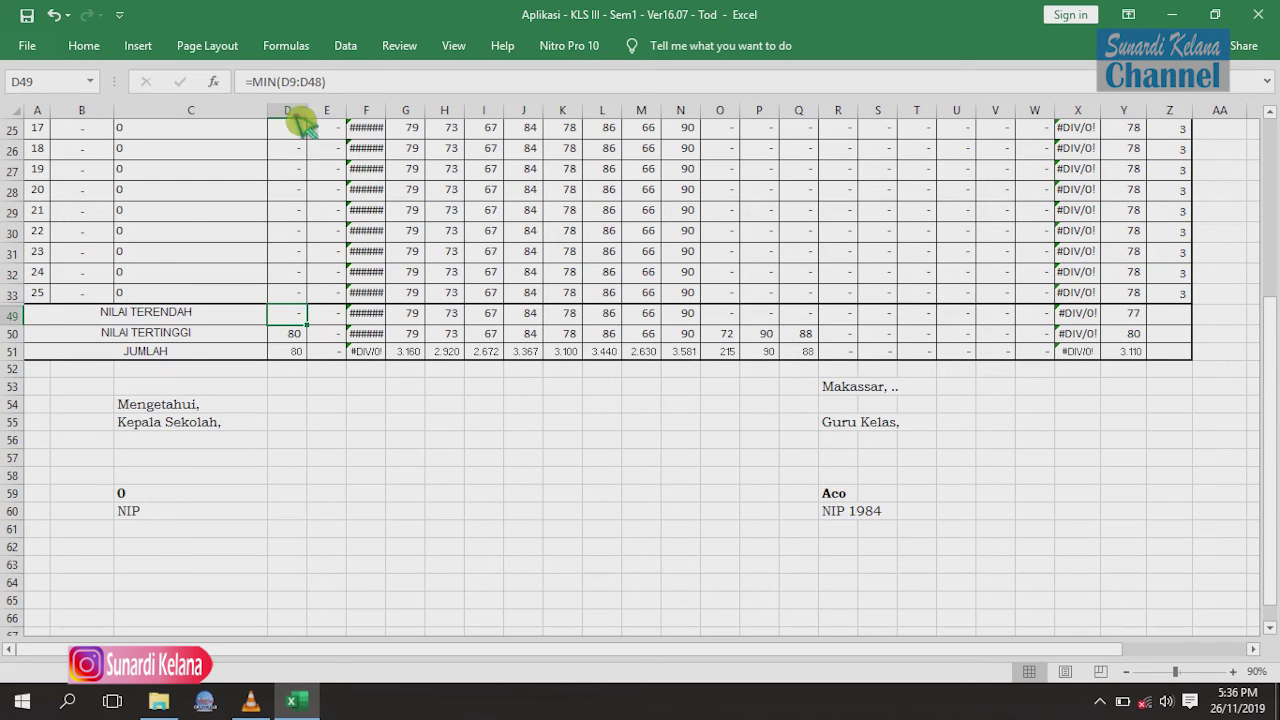
pyautogui.click(317, 82)
pyautogui.press('BackSpace')
pyautogui.press('BackSpace')
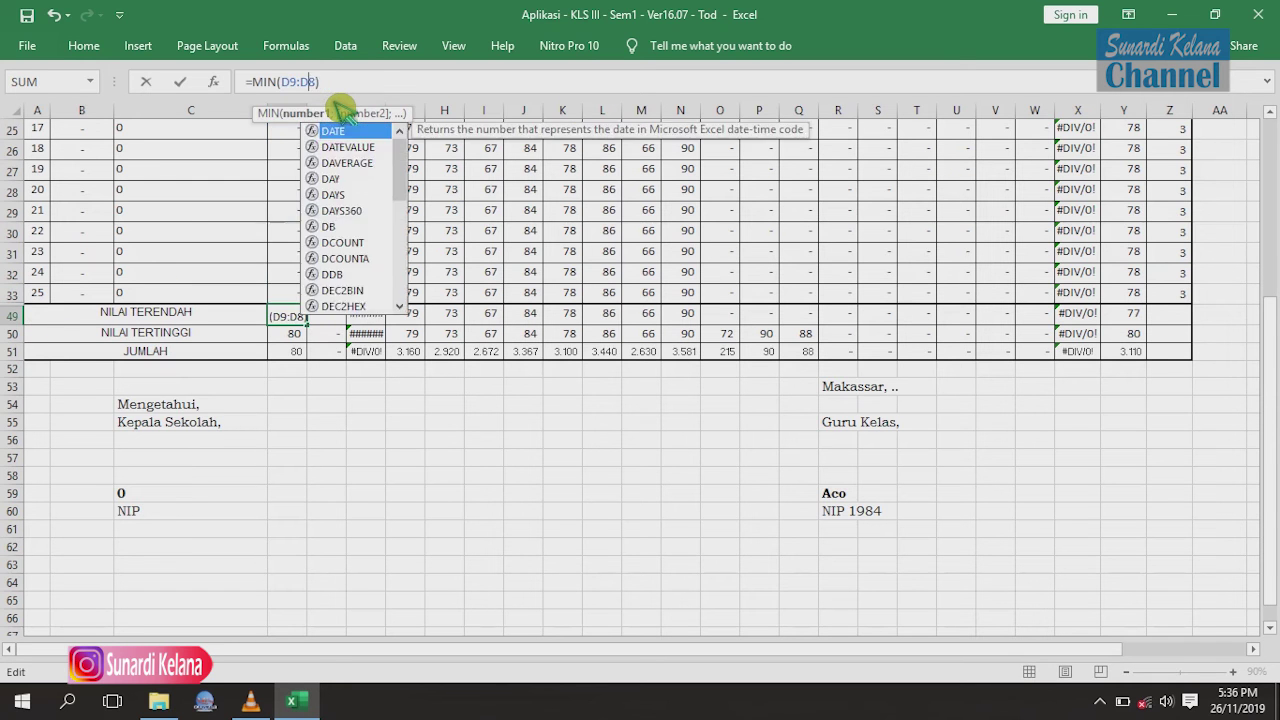
pyautogui.write('33')
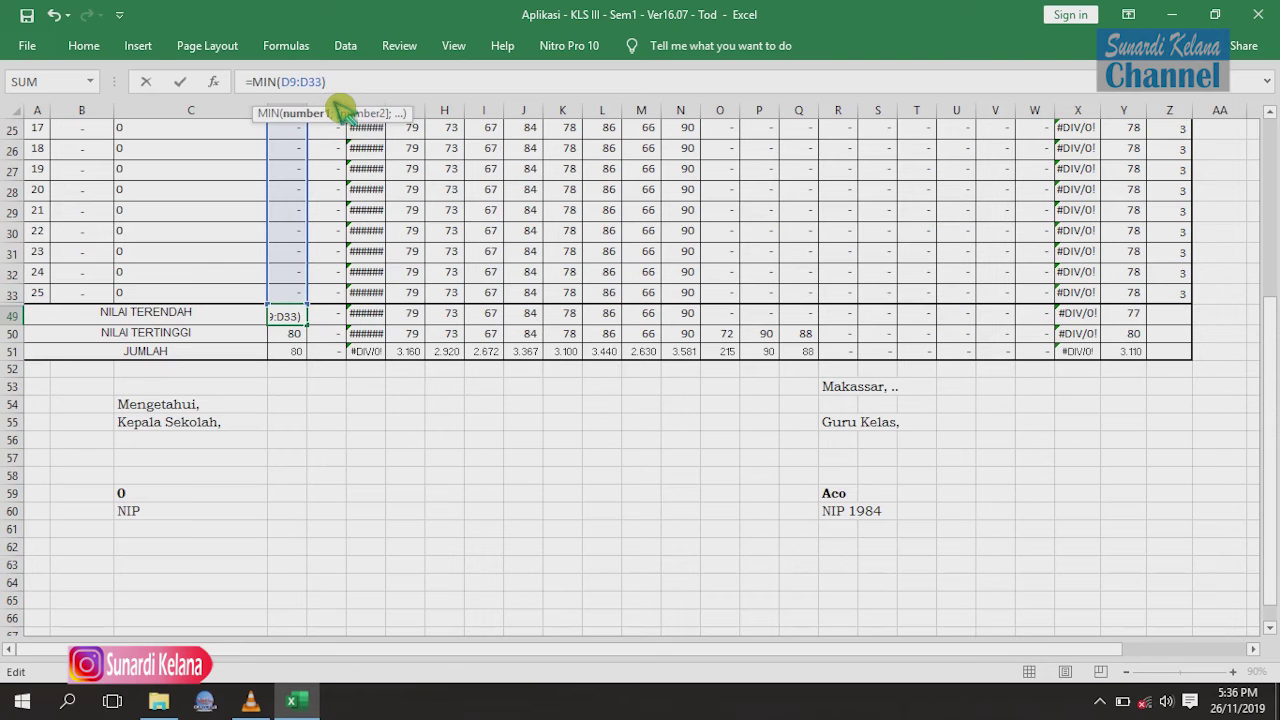
pyautogui.press('Return')
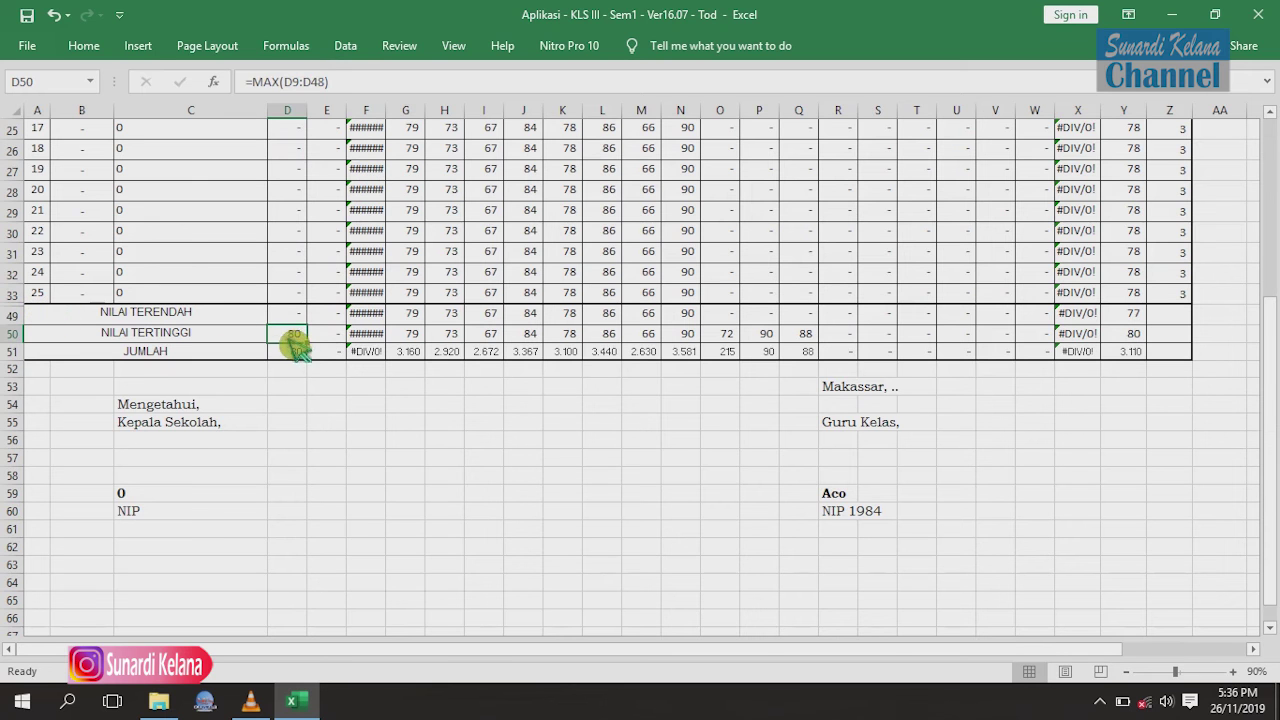
# Step: Change the D50 highest-score formula to =MAX(D9:D33)
pyautogui.click(326, 84)
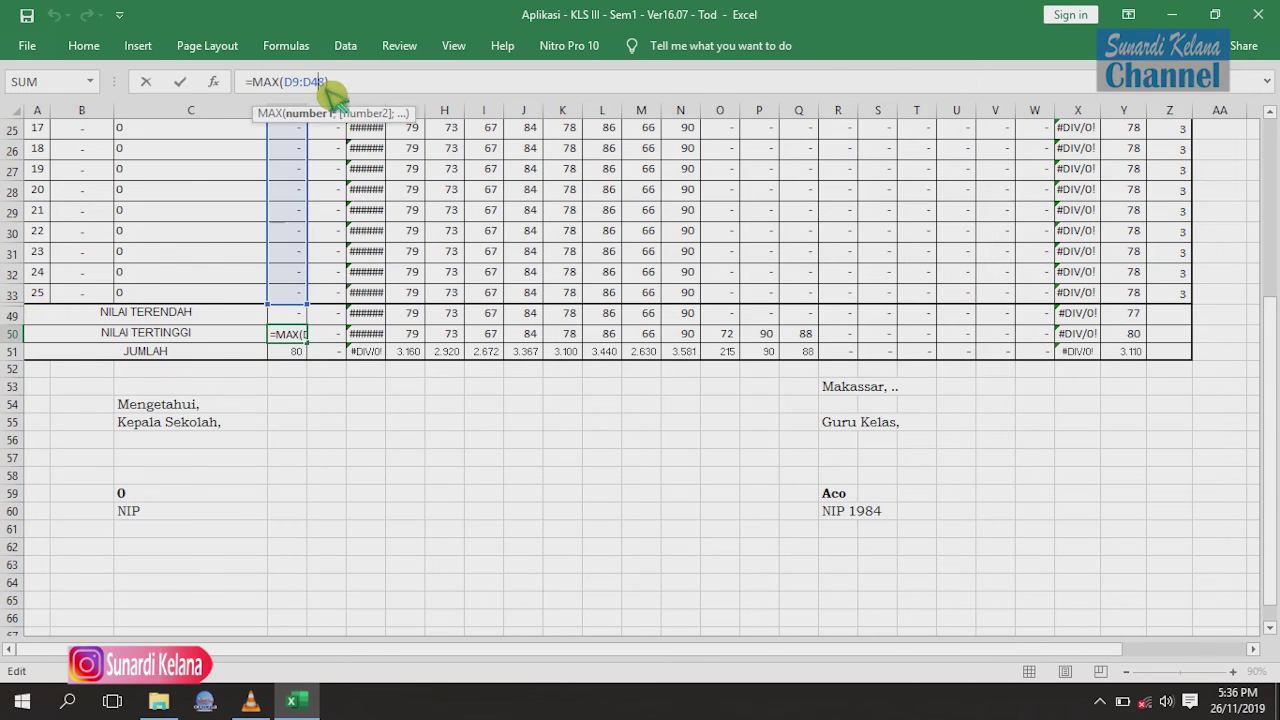
pyautogui.press('BackSpace')
pyautogui.press('BackSpace')
pyautogui.write('33')
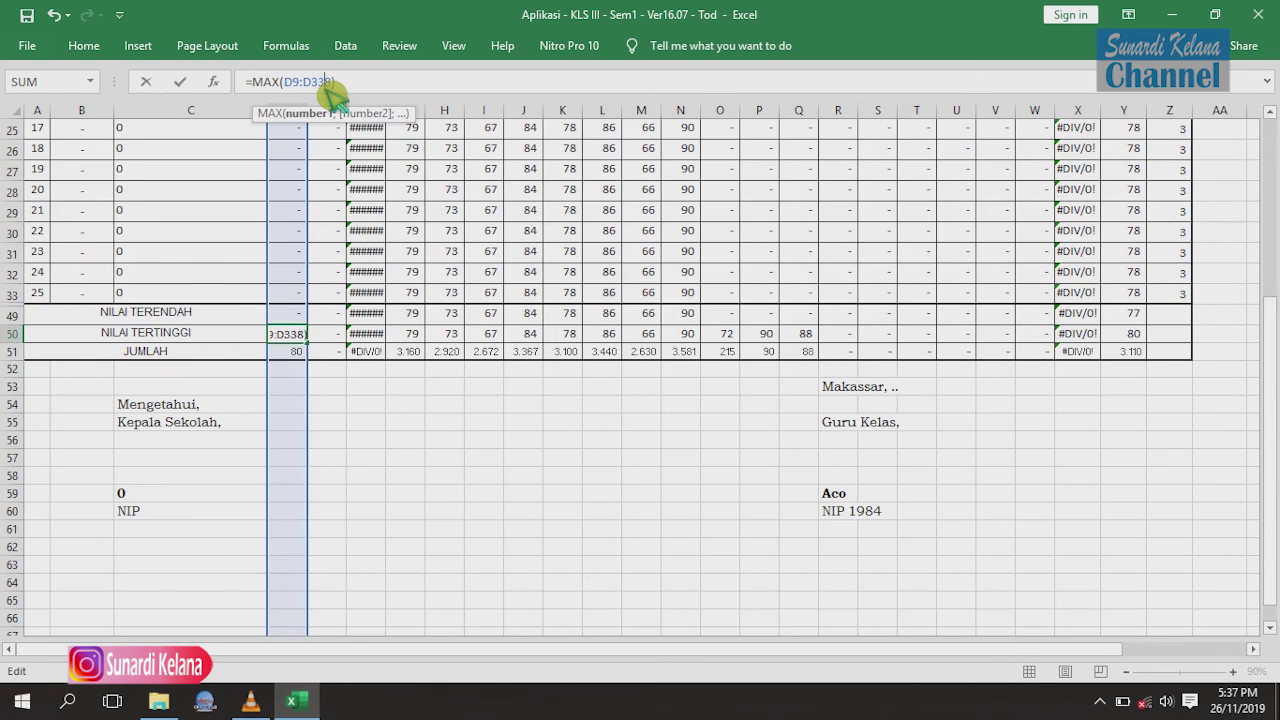
pyautogui.press('Return')
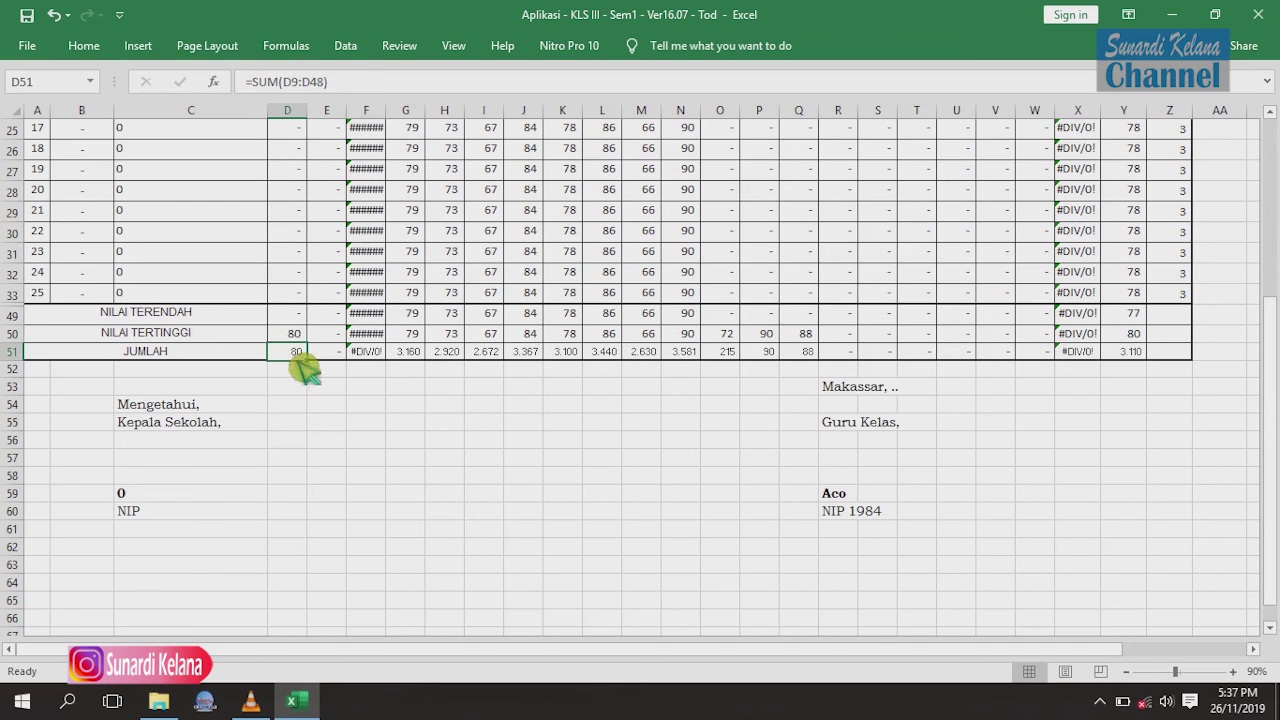
# Step: Correct the D51 total formula to =SUM(D9:D33)
pyautogui.click(322, 86)
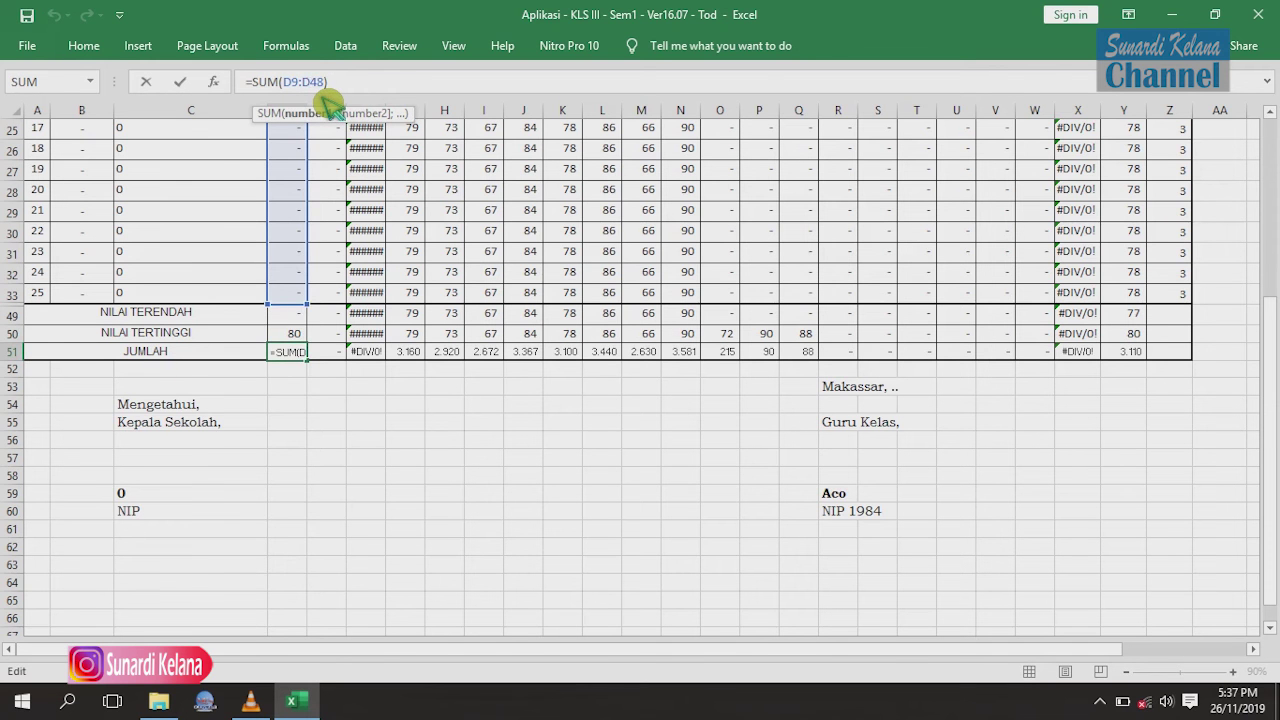
pyautogui.write('3')
pyautogui.press('BackSpace')
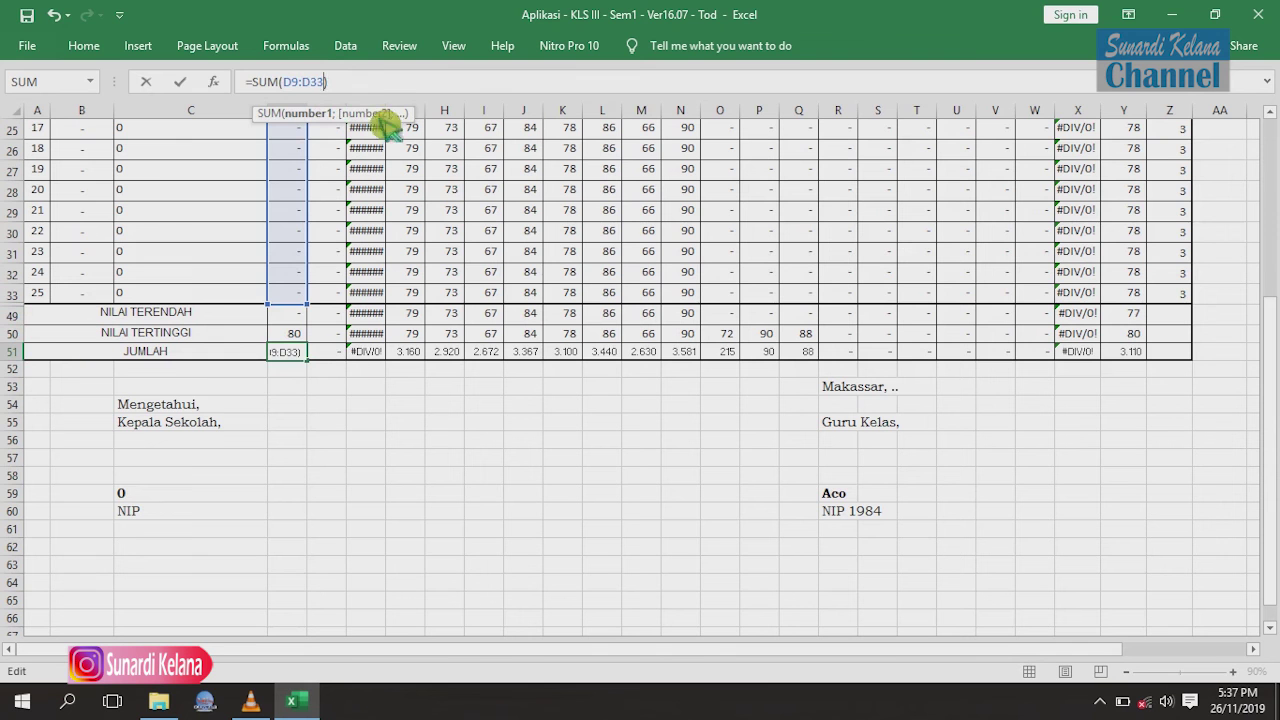
pyautogui.click(364, 92)
pyautogui.press('Return')
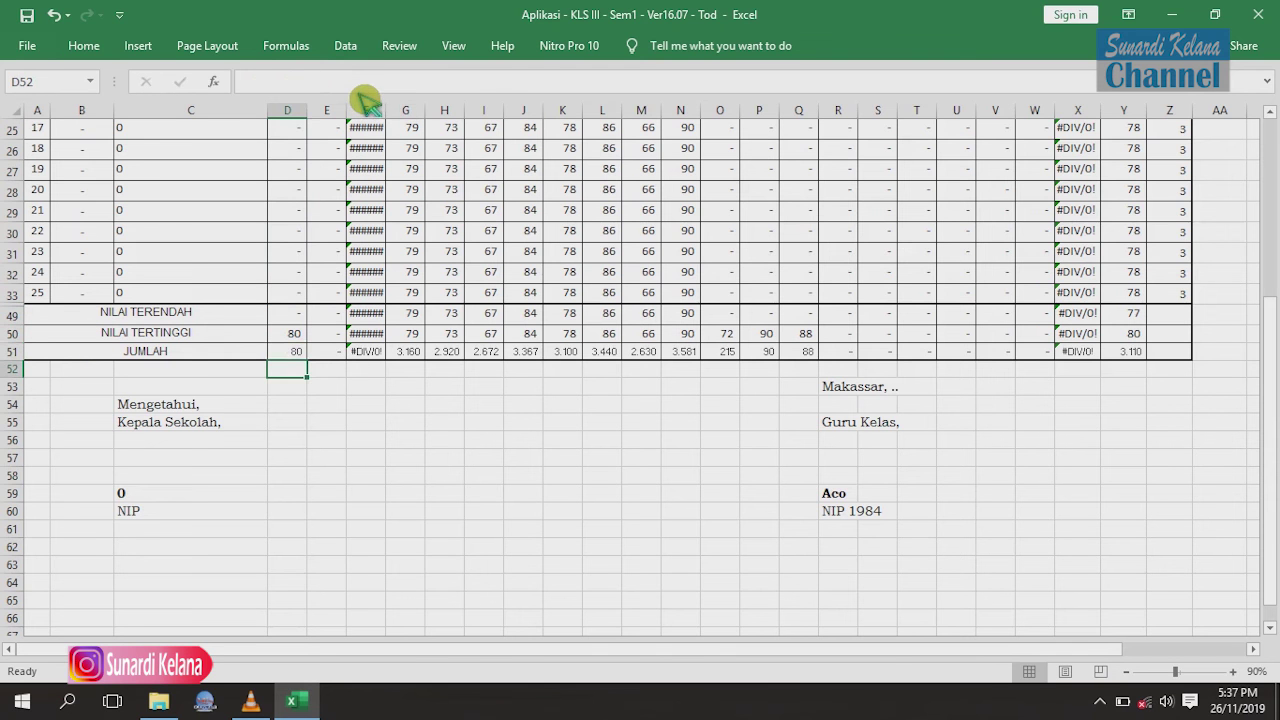
# Step: Fill the D49:D51 summary formulas right to column Y and verify the ranges in U50 and Y49
pyautogui.moveTo(300, 314)
pyautogui.mouseDown()
pyautogui.moveTo(308, 360)
pyautogui.moveTo(1168, 362)
pyautogui.mouseUp()
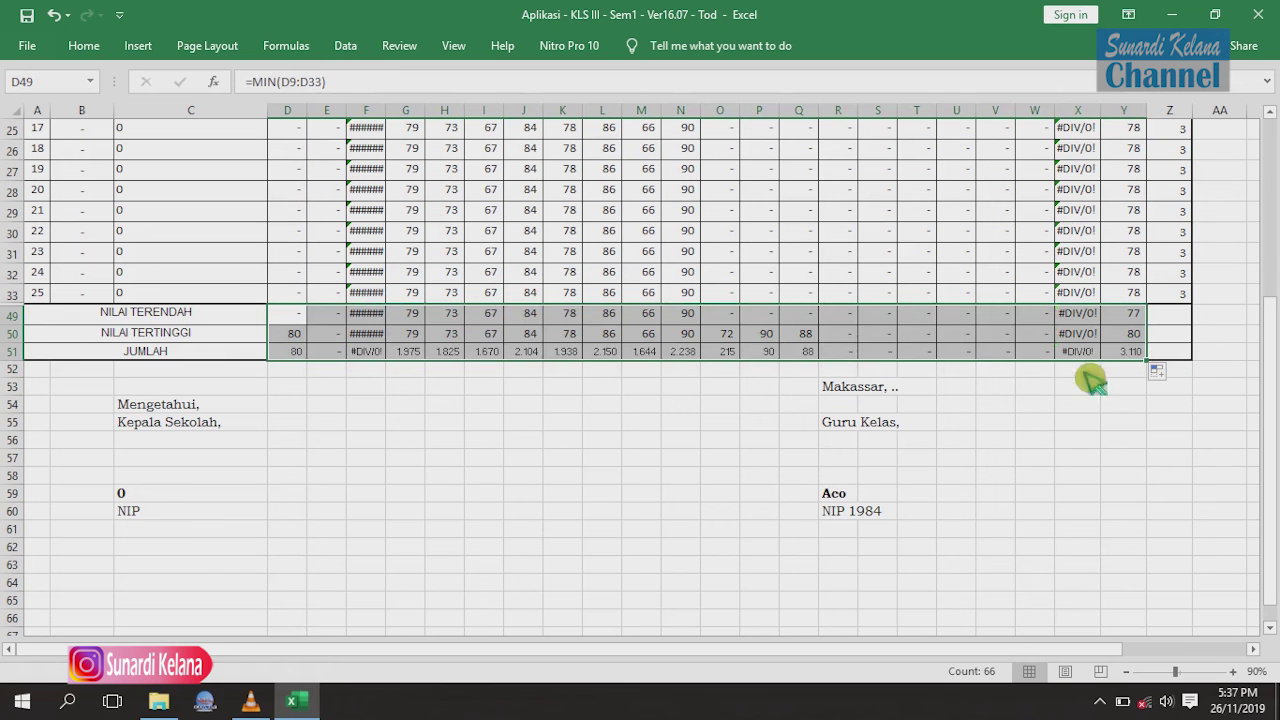
pyautogui.click(960, 336)
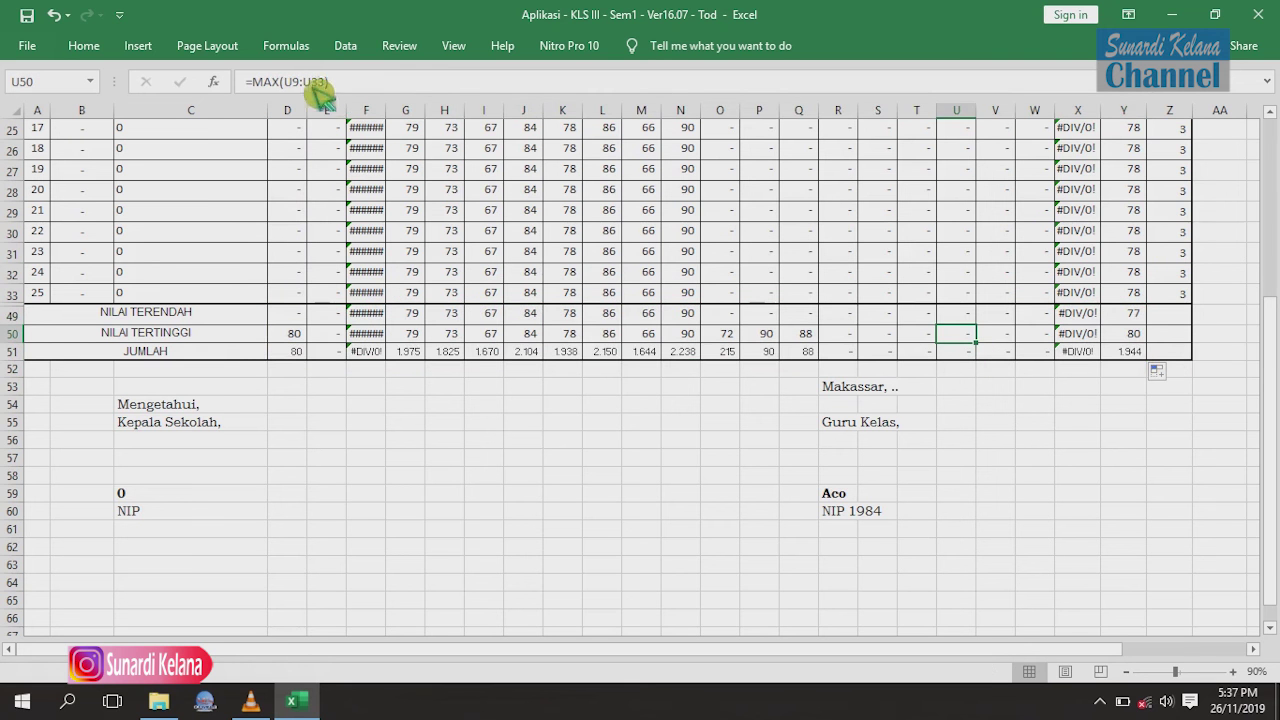
pyautogui.click(1135, 313)
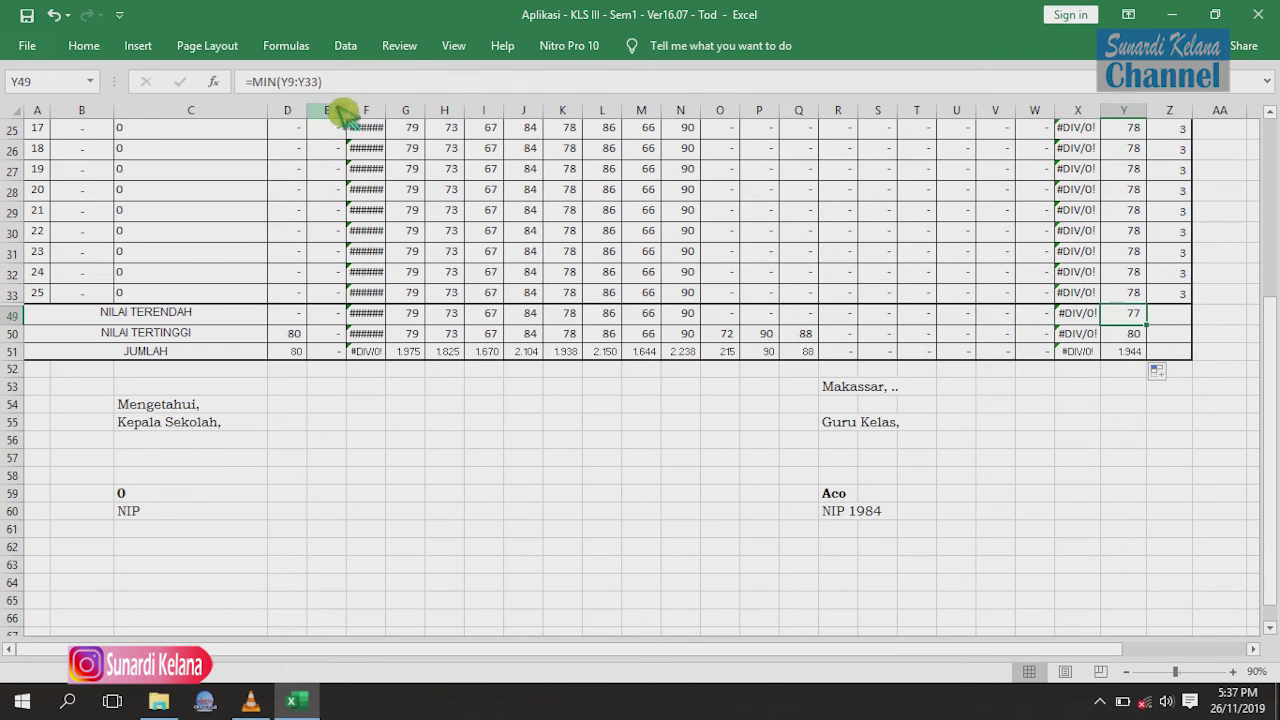
pyautogui.moveTo(1270, 368); pyautogui.dragTo(1273, 270)
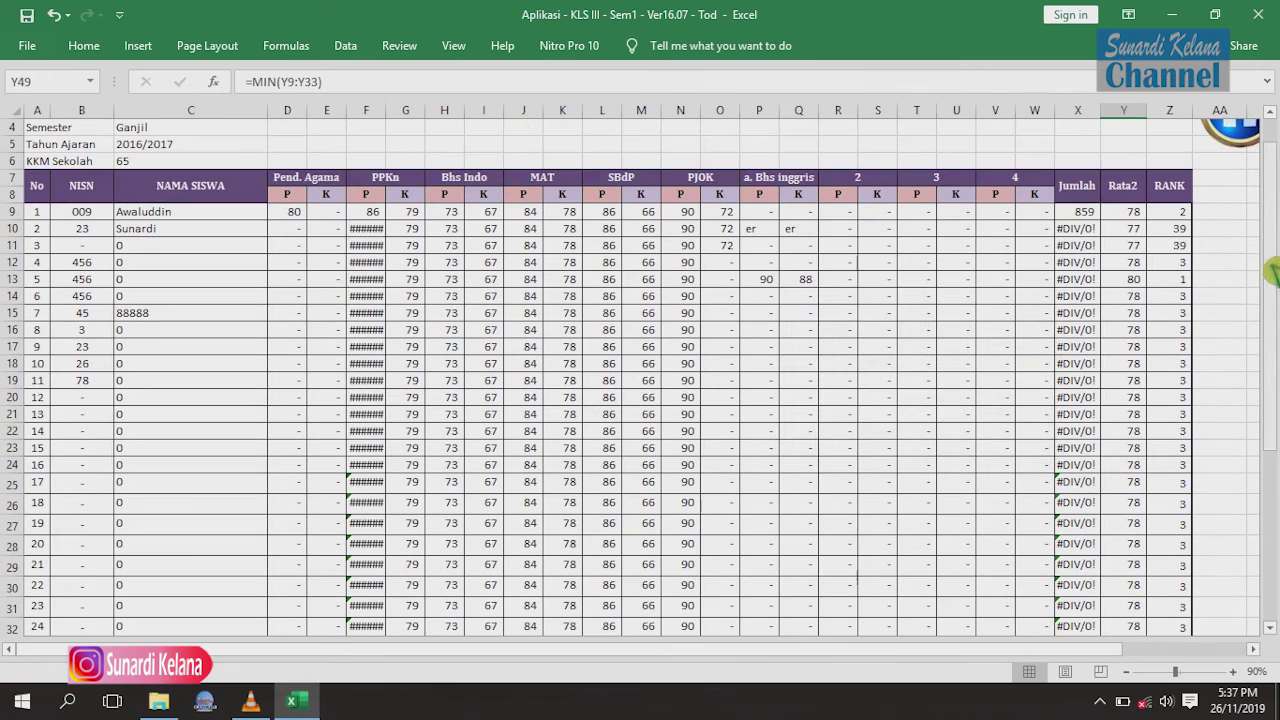
# Step: Change the Z9 RANK formula's range end from Y$48 to Y$33
pyautogui.click(1170, 213)
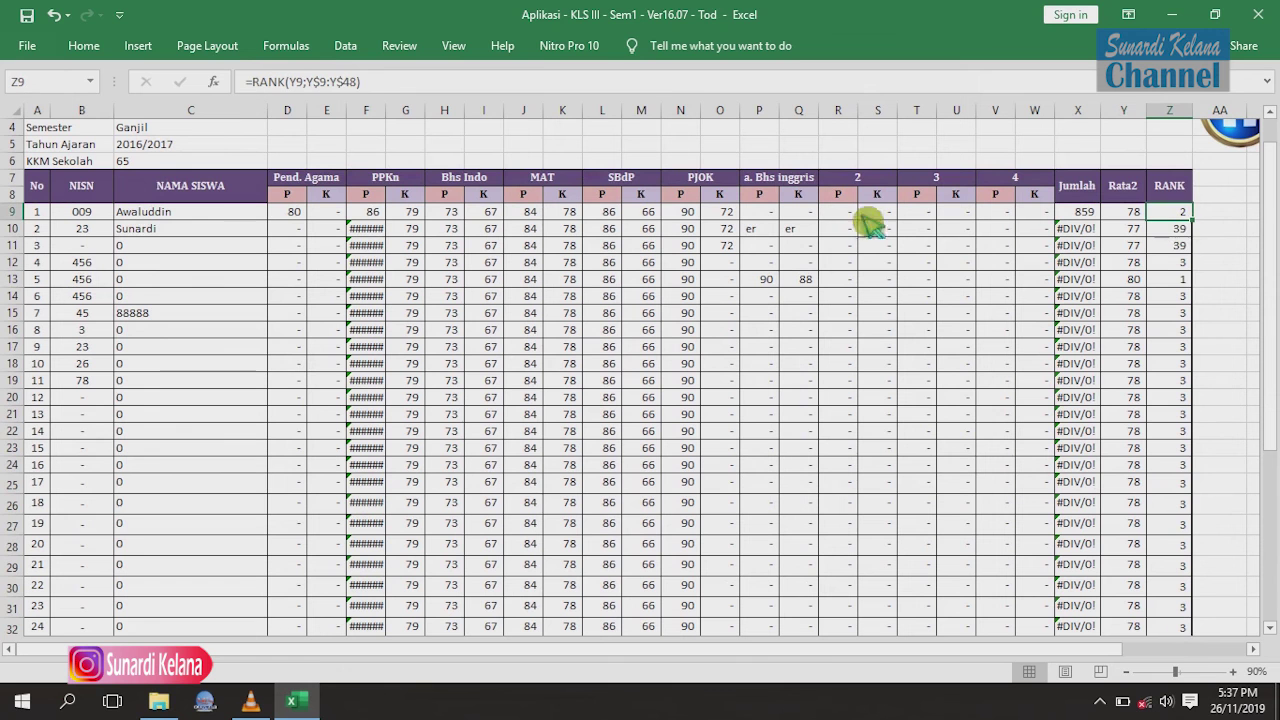
pyautogui.click(341, 82)
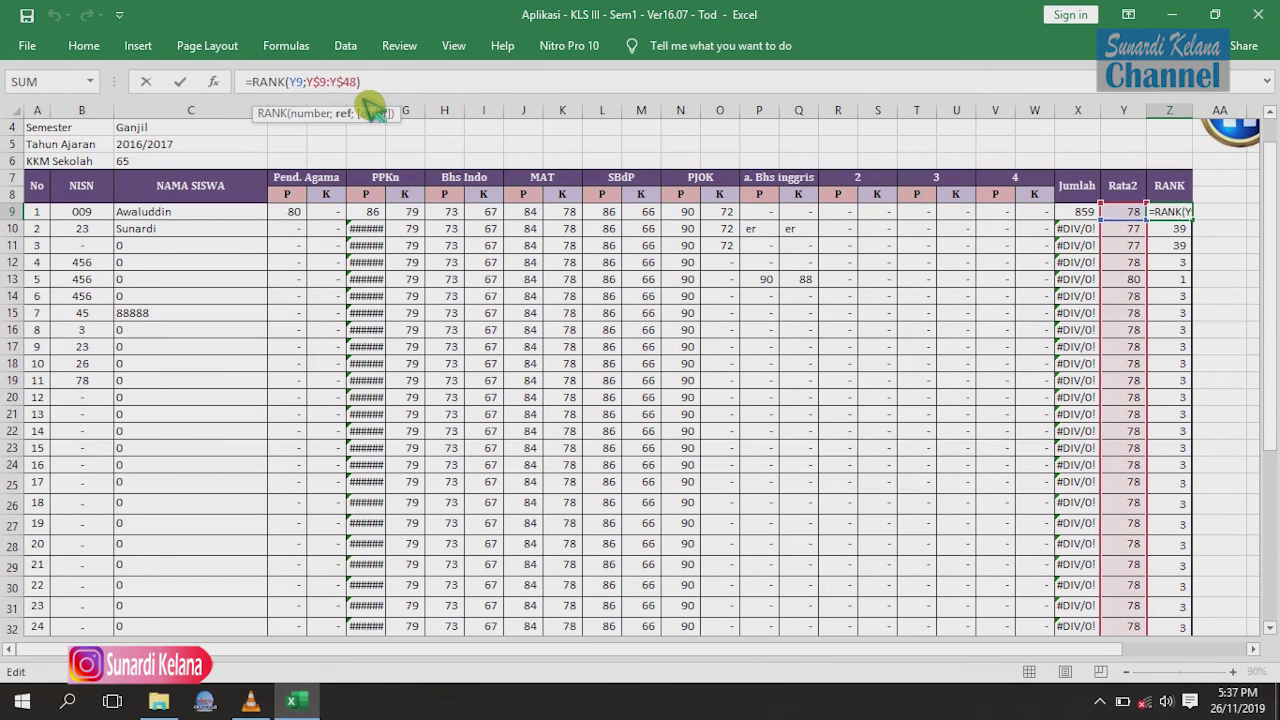
pyautogui.write('33')
pyautogui.press('Return')
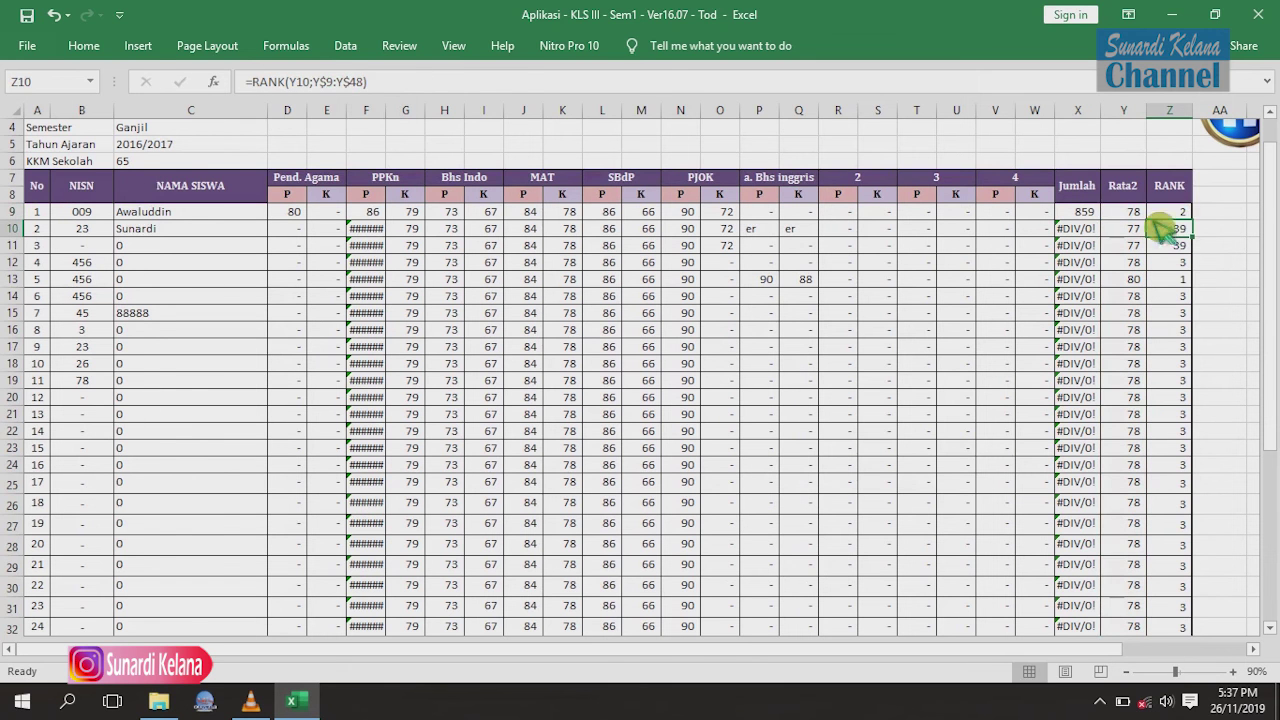
# Step: Fill the corrected RANK formula from Z9 down through Z33
pyautogui.click(1180, 214)
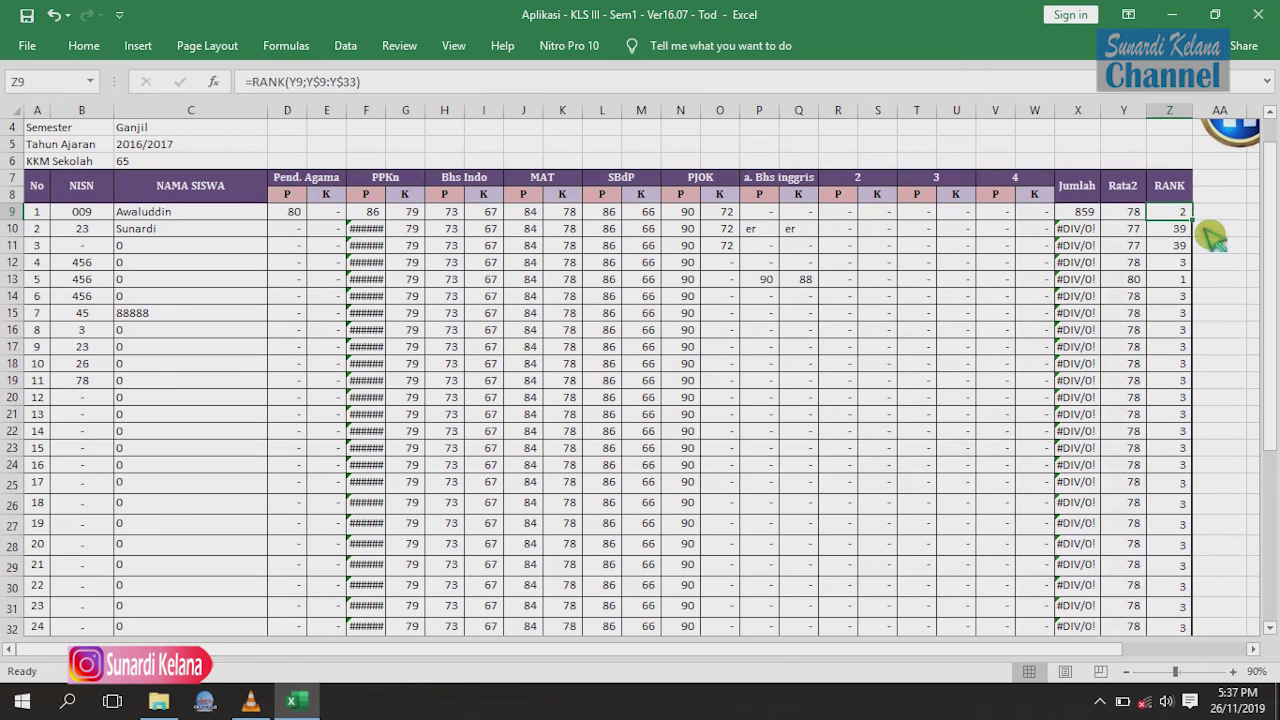
pyautogui.moveTo(1191, 219); pyautogui.dragTo(1180, 640)
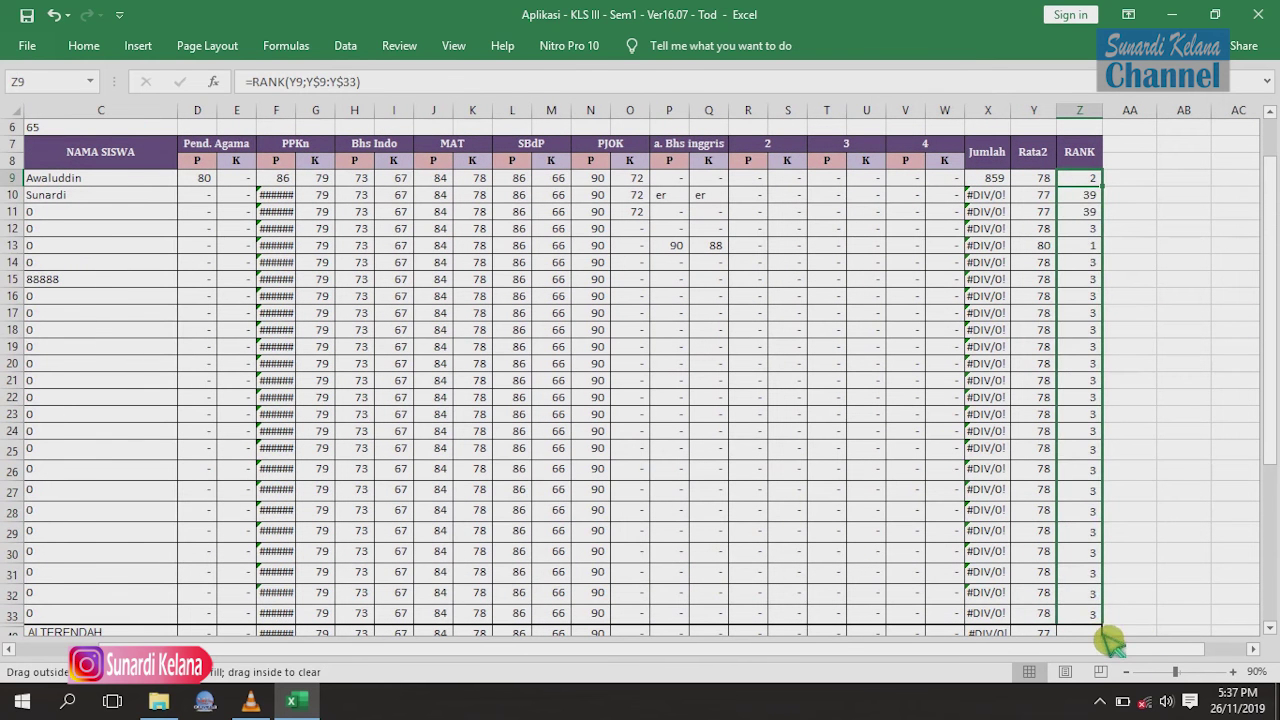
pyautogui.moveTo(1110, 640); pyautogui.dragTo(1112, 642)
pyautogui.click(1178, 472)
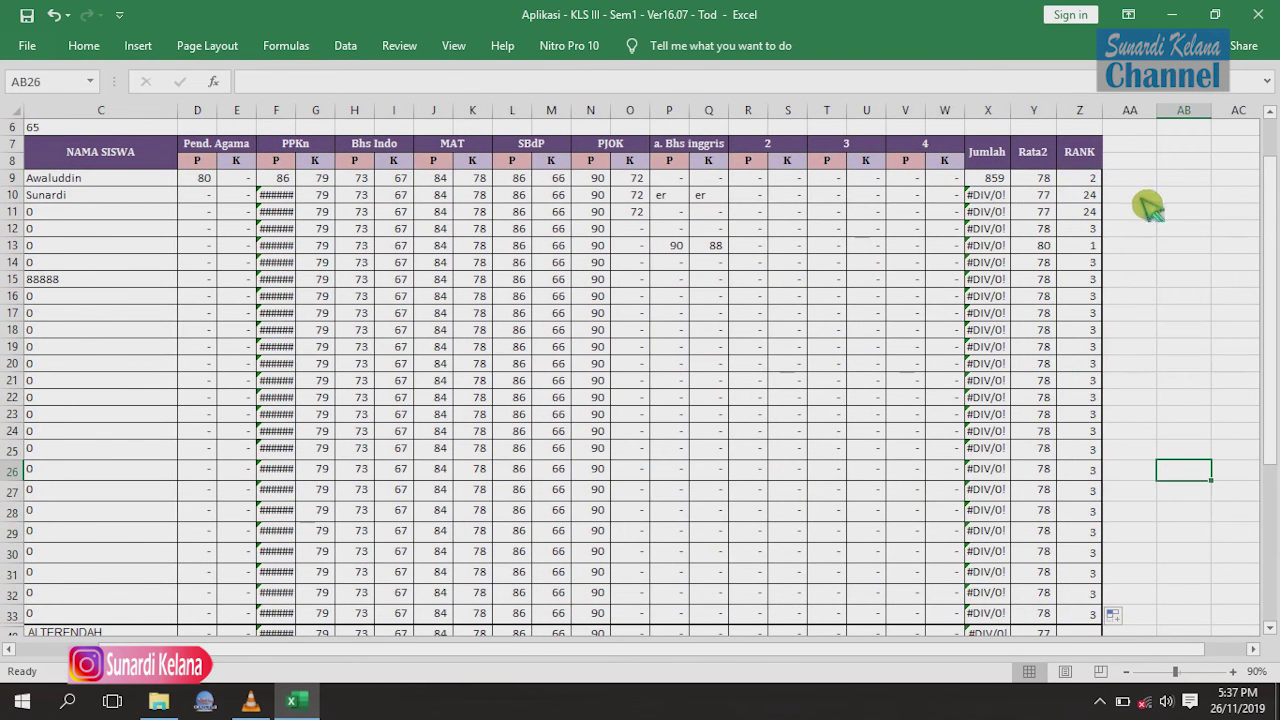
# Step: Scroll through the trimmed recap sheet to review students 1–25 and the summary rows
pyautogui.hscroll(-2, 1000, 630)
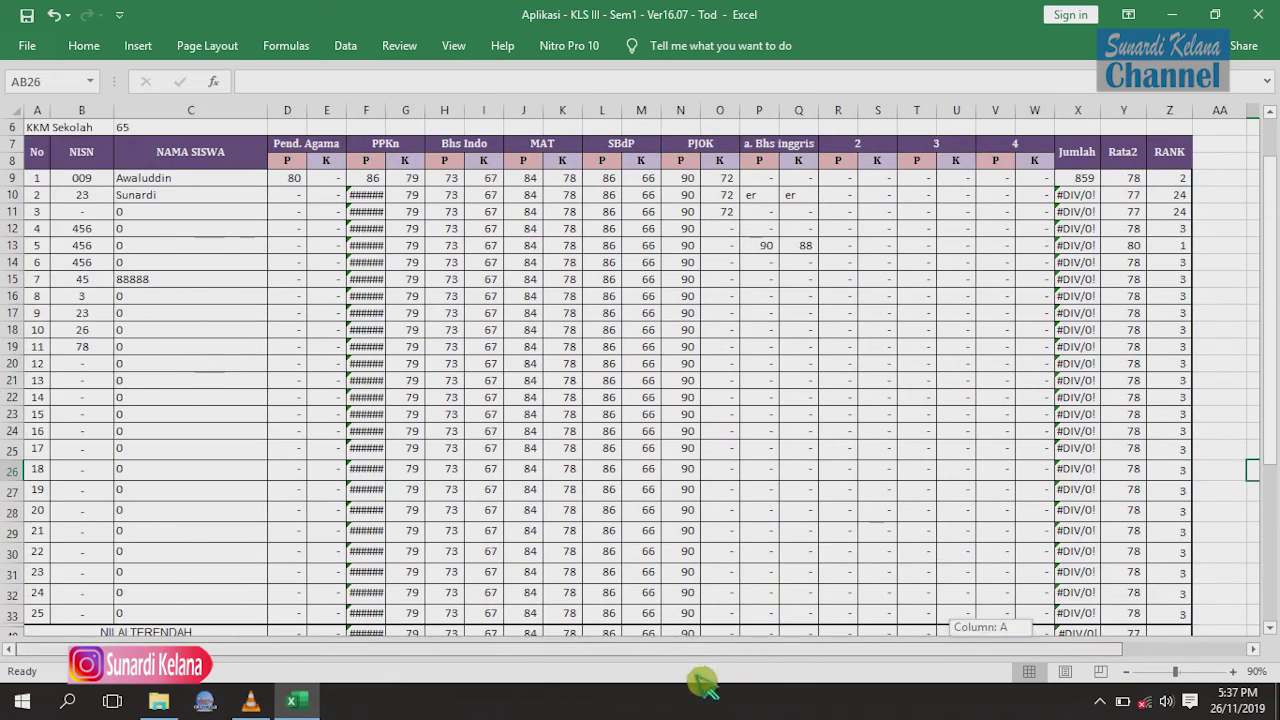
pyautogui.scroll(-4, 218, 625)
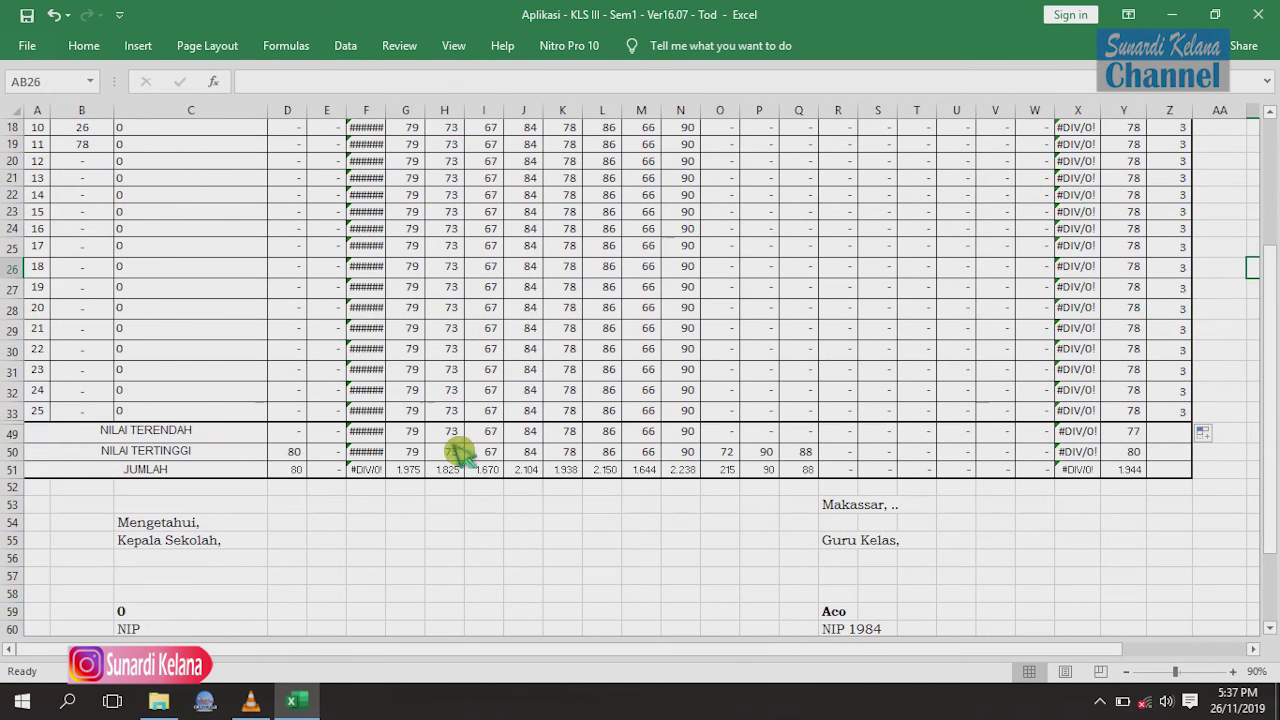
pyautogui.moveTo(1272, 540); pyautogui.dragTo(1272, 140)
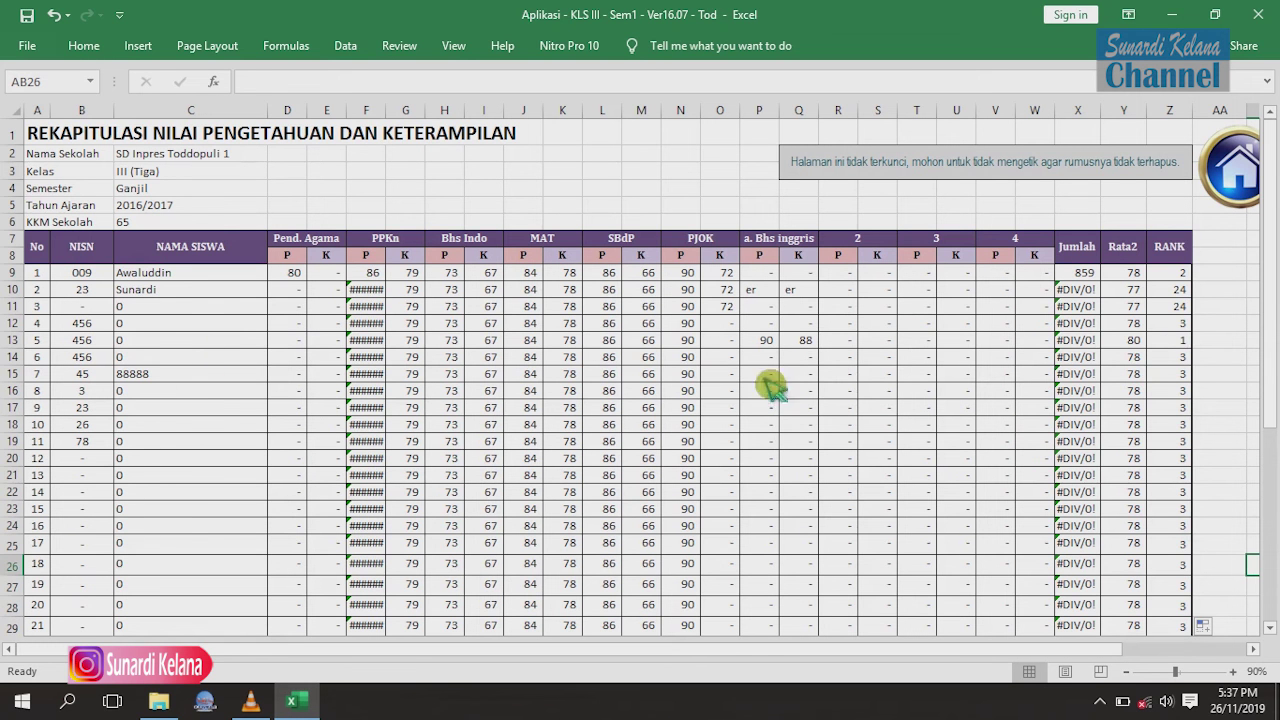
pyautogui.scroll(-4, 551, 371)
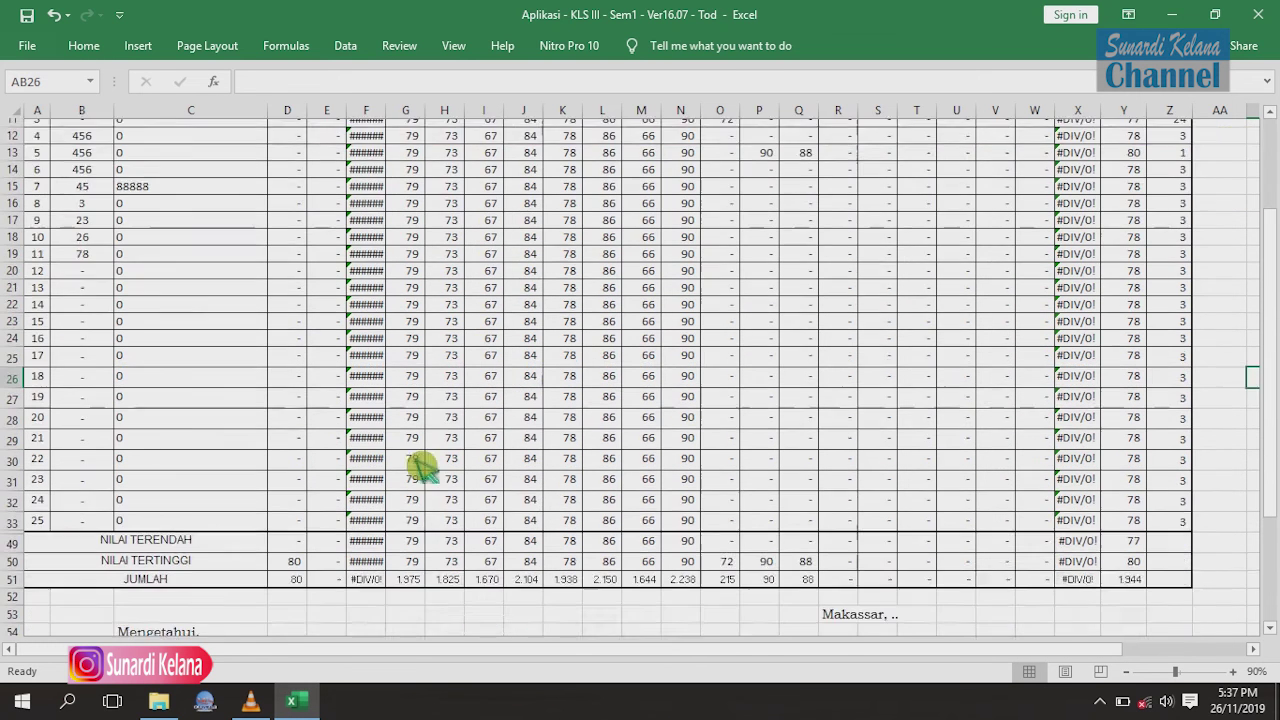
pyautogui.scroll(3, 674, 375)
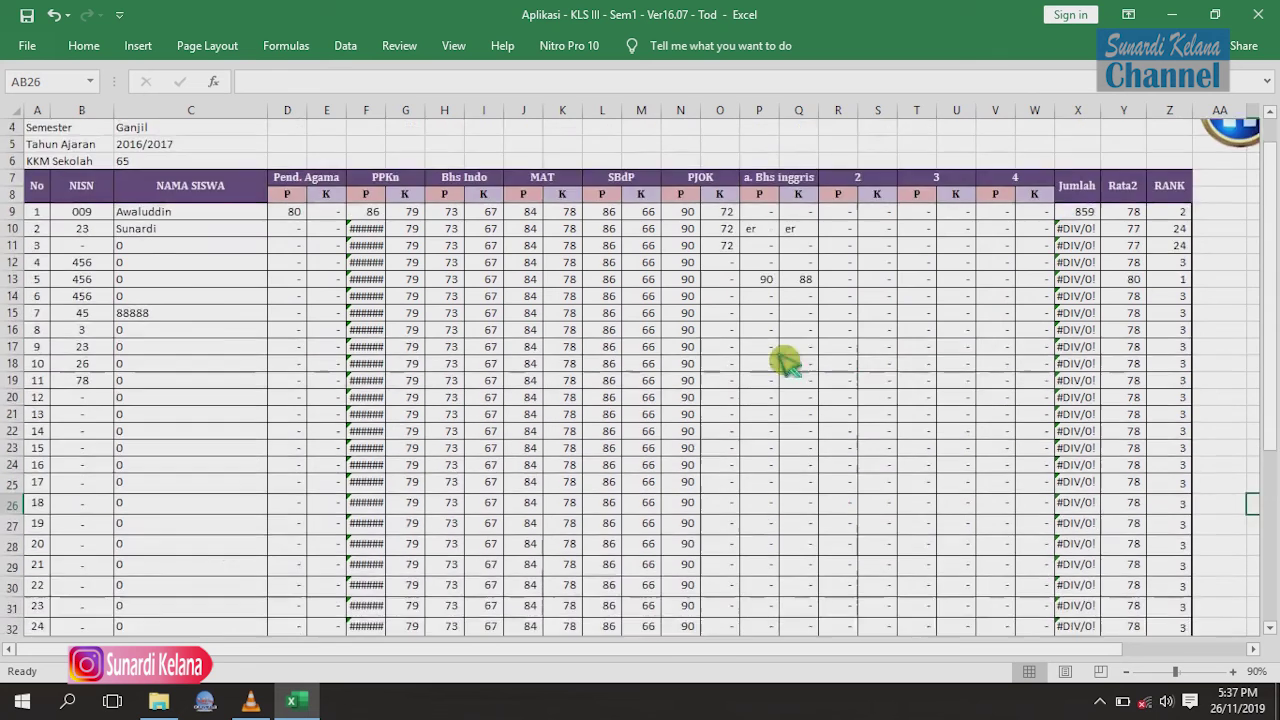
pyautogui.scroll(1, 830, 362)
pyautogui.click(1230, 182)
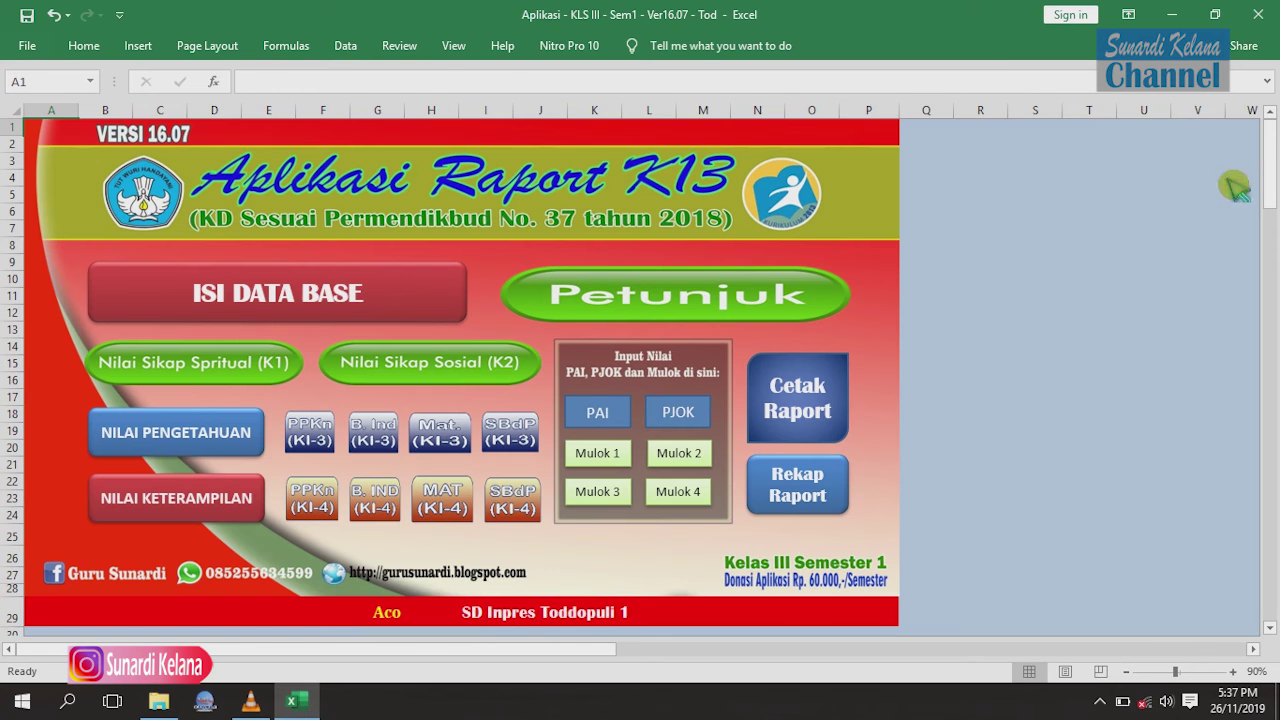